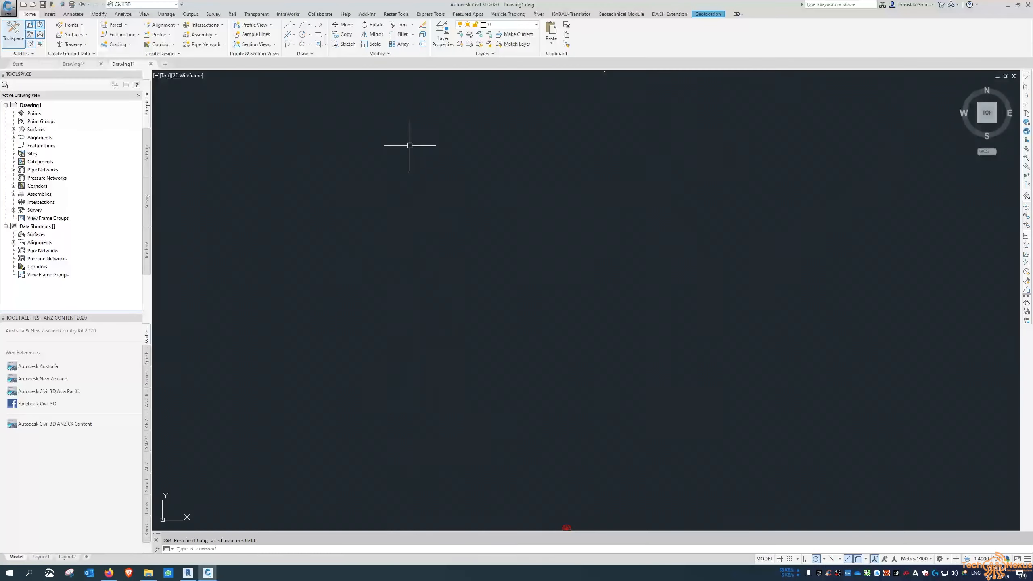
Examine the existing ground surface and road linework in the Drawing1 drawing
{"action": "scroll", "coordinate": [550, 210], "scroll_direction": "up", "scroll_amount": 3}
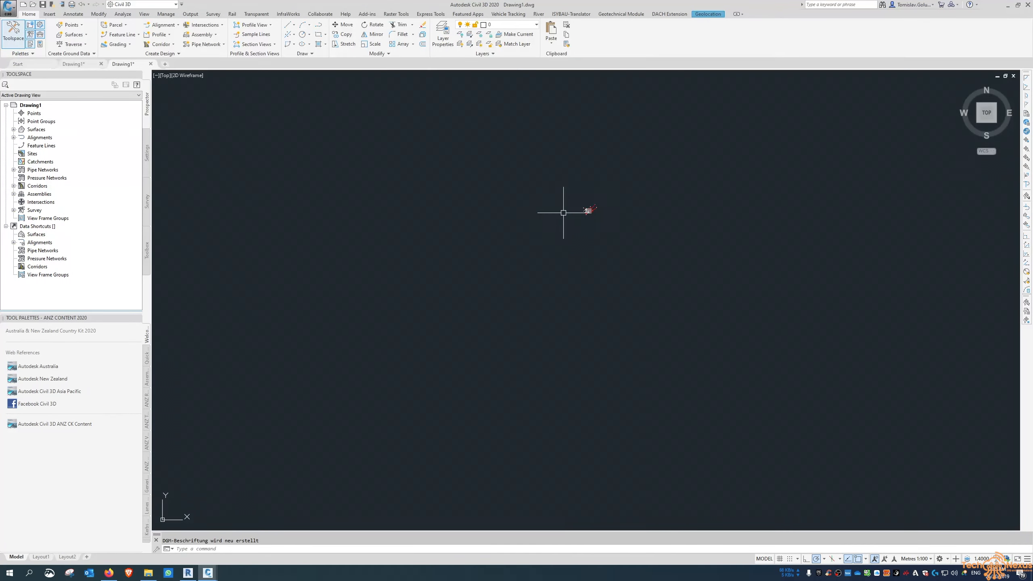
{"action": "scroll", "coordinate": [564, 213], "scroll_direction": "up", "scroll_amount": 15}
{"action": "scroll", "coordinate": [558, 196], "scroll_direction": "down", "scroll_amount": 5}
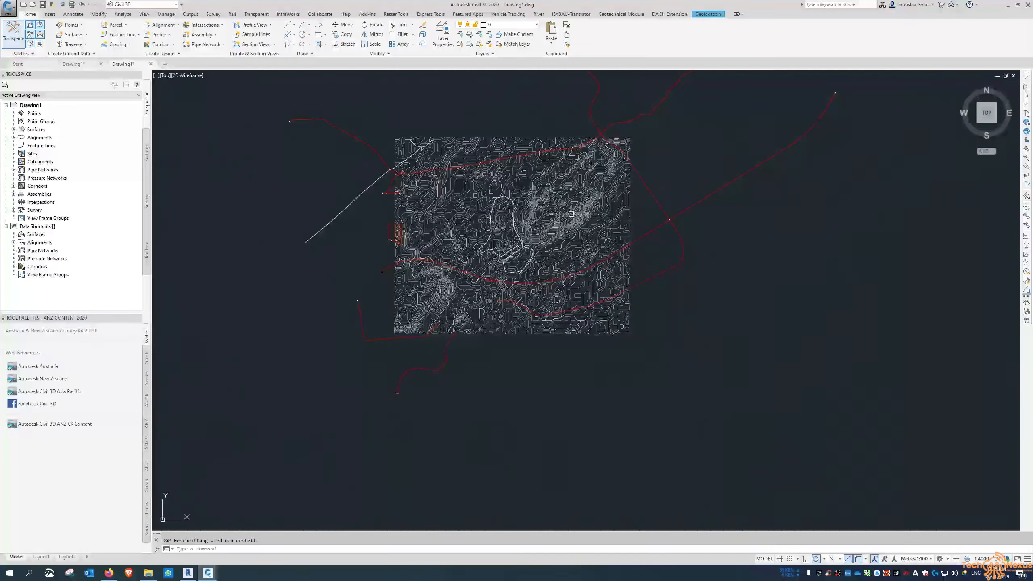
{"action": "left_click", "coordinate": [590, 224]}
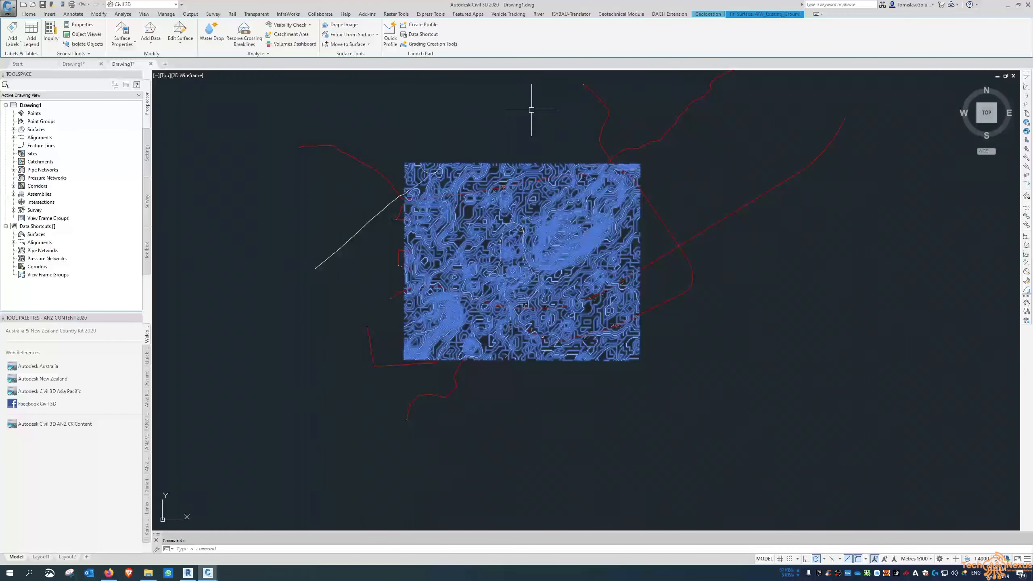
{"action": "mouse_move", "coordinate": [526, 108]}
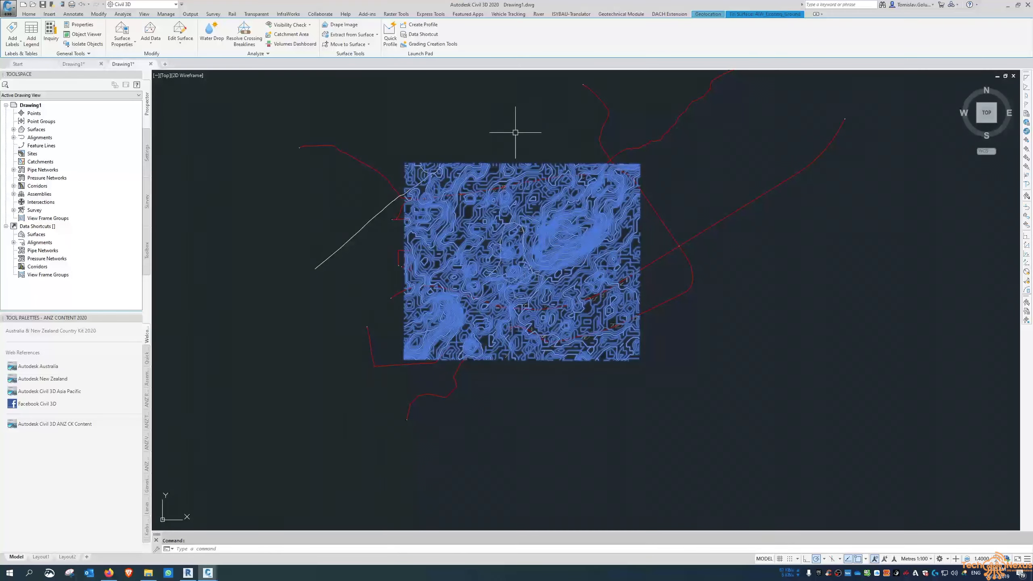
{"action": "key", "text": "Escape"}
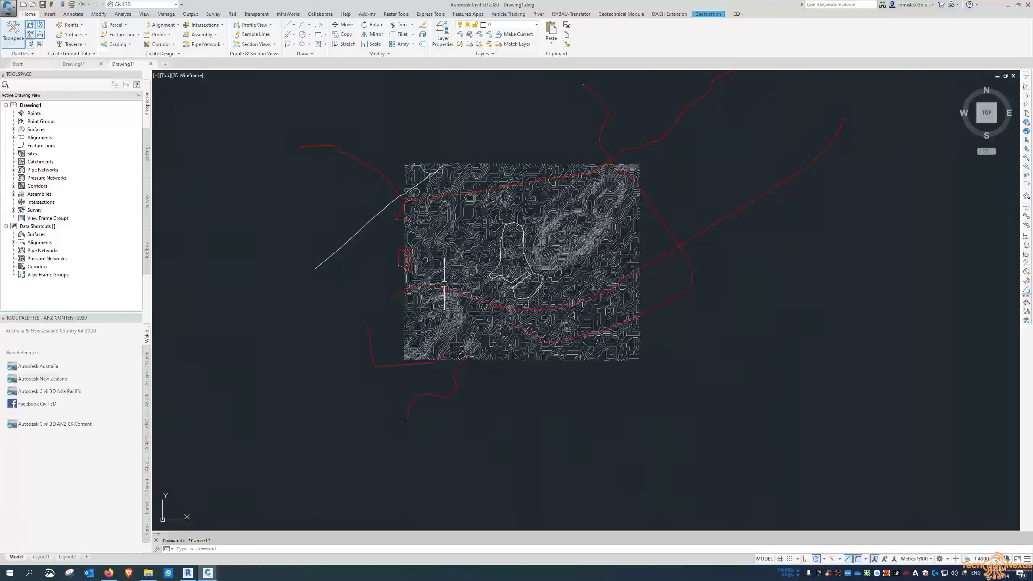
{"action": "mouse_move", "coordinate": [468, 139]}
{"action": "middle_mouse_down"}
{"action": "mouse_move", "coordinate": [475, 160]}
{"action": "mouse_move", "coordinate": [455, 160]}
{"action": "middle_mouse_up"}
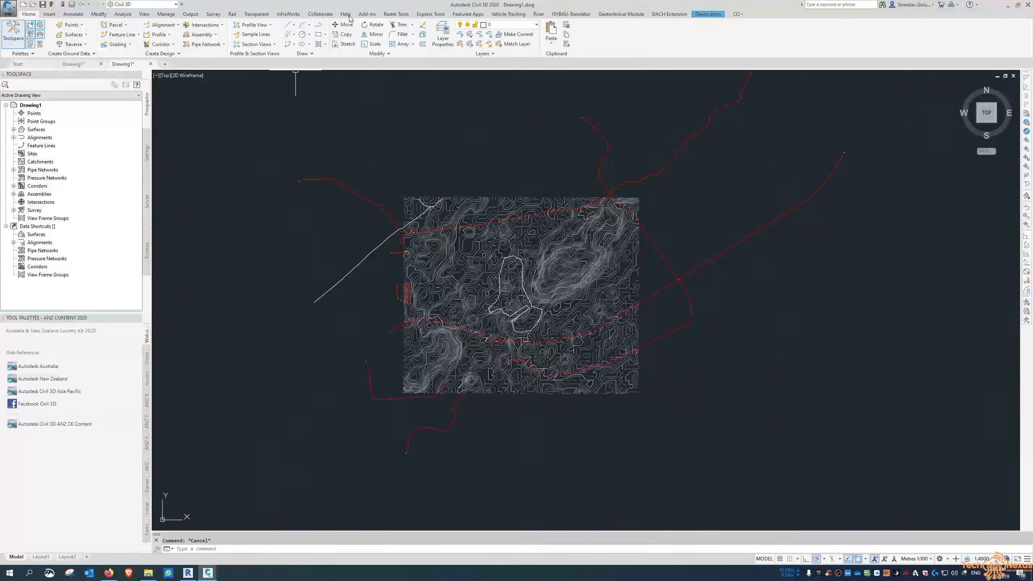
Open the Publish Surfaces settings and review which surfaces are selected for publishing
{"action": "left_click", "coordinate": [320, 14]}
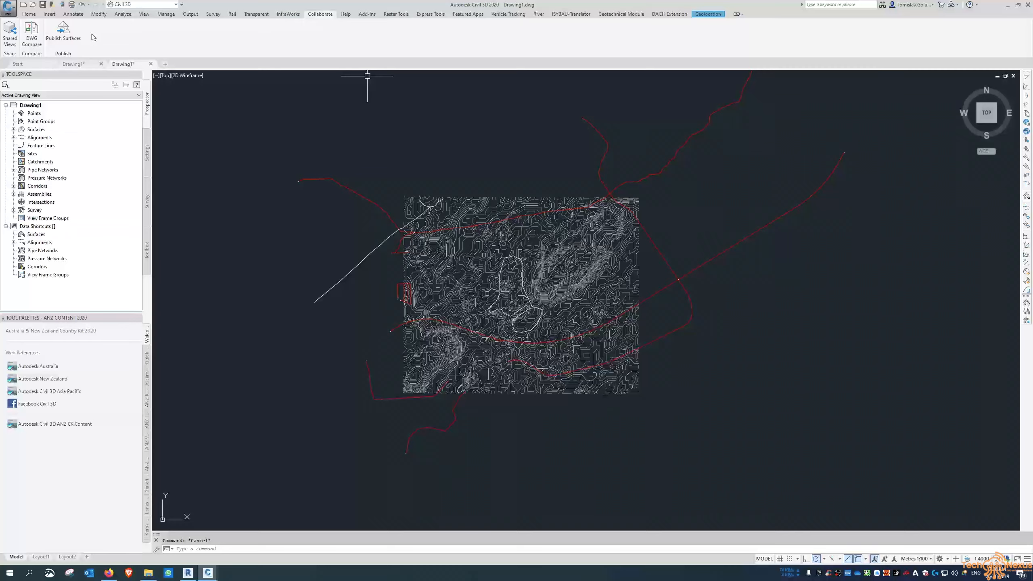
{"action": "left_click", "coordinate": [59, 41]}
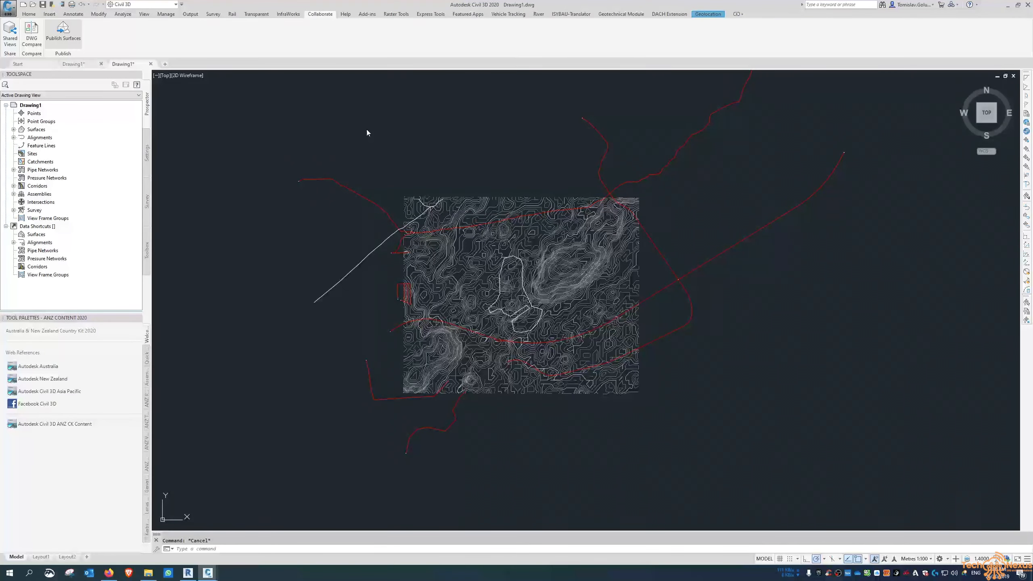
{"action": "left_click_drag", "start_coordinate": [524, 197], "coordinate": [575, 200]}
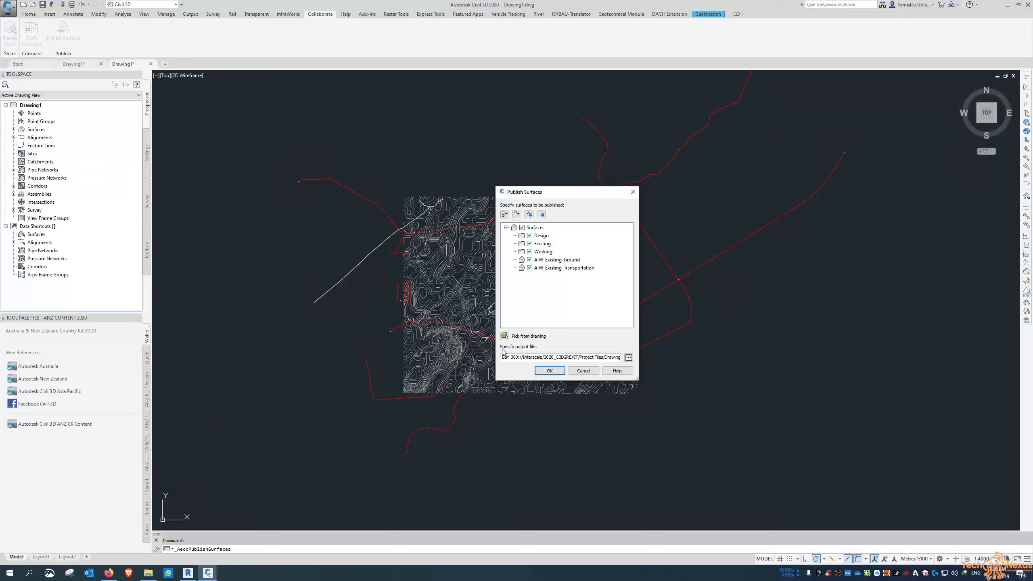
Check the 2020_C3D2REVIT Project Files folder as the location for the published surface file, and leave without publishing
{"action": "left_click", "coordinate": [629, 357]}
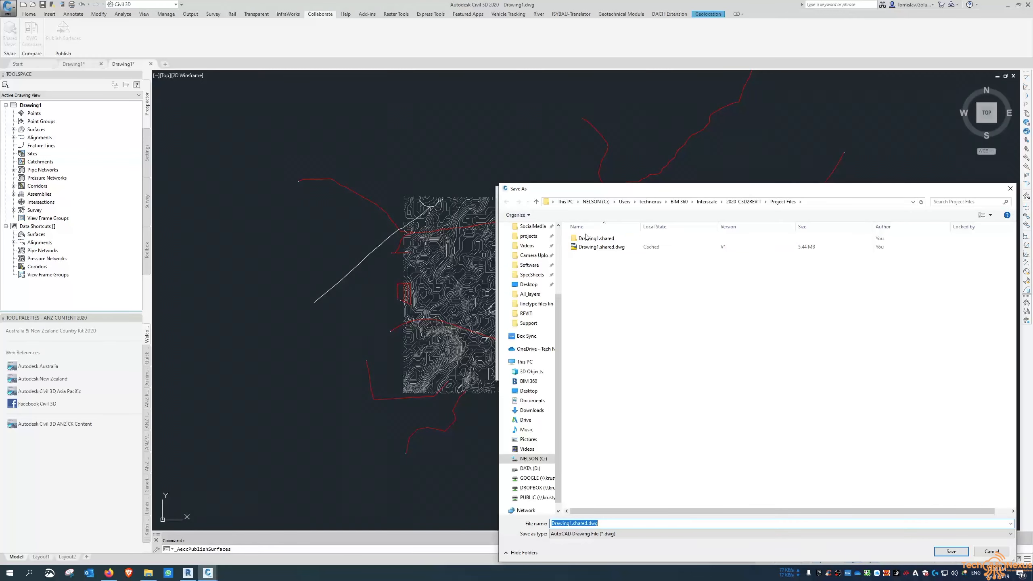
{"action": "left_click", "coordinate": [706, 202]}
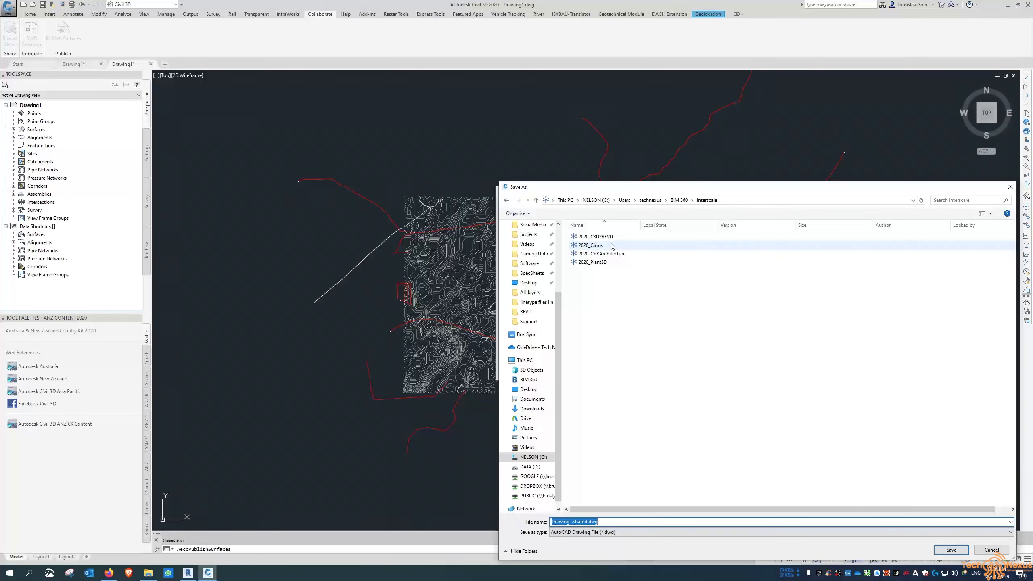
{"action": "double_click", "coordinate": [596, 237]}
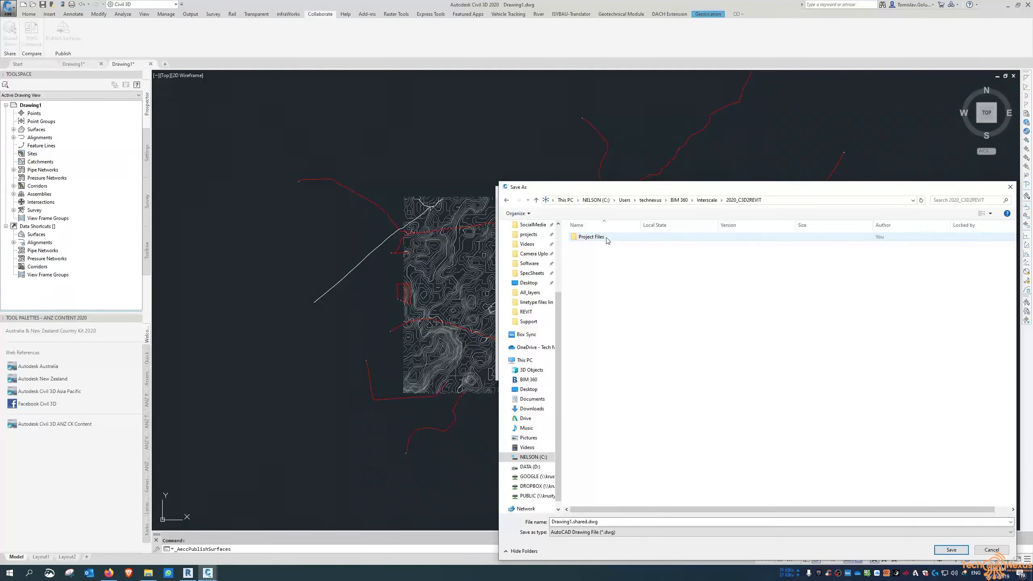
{"action": "double_click", "coordinate": [598, 237]}
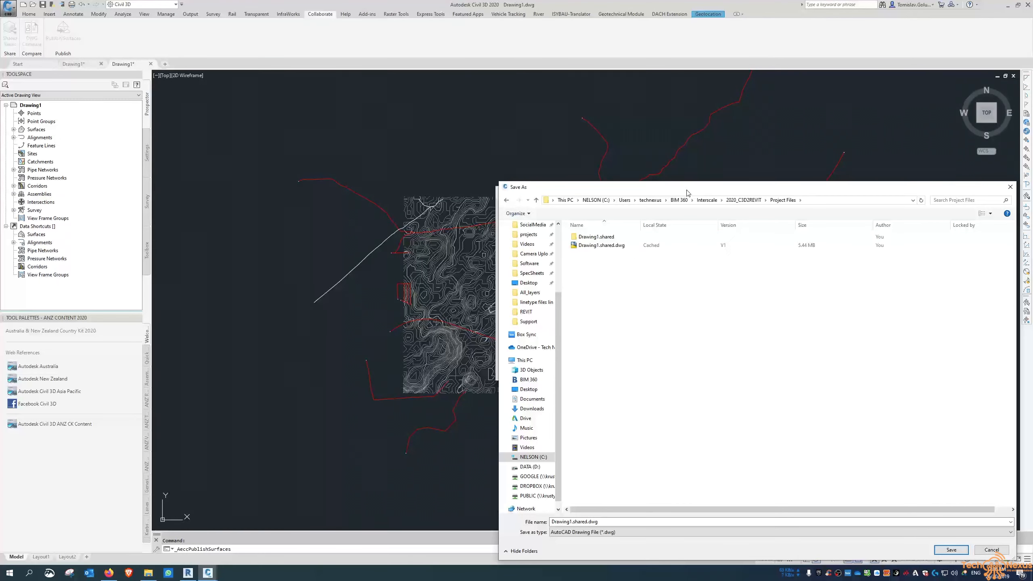
{"action": "left_click_drag", "start_coordinate": [685, 187], "coordinate": [565, 153]}
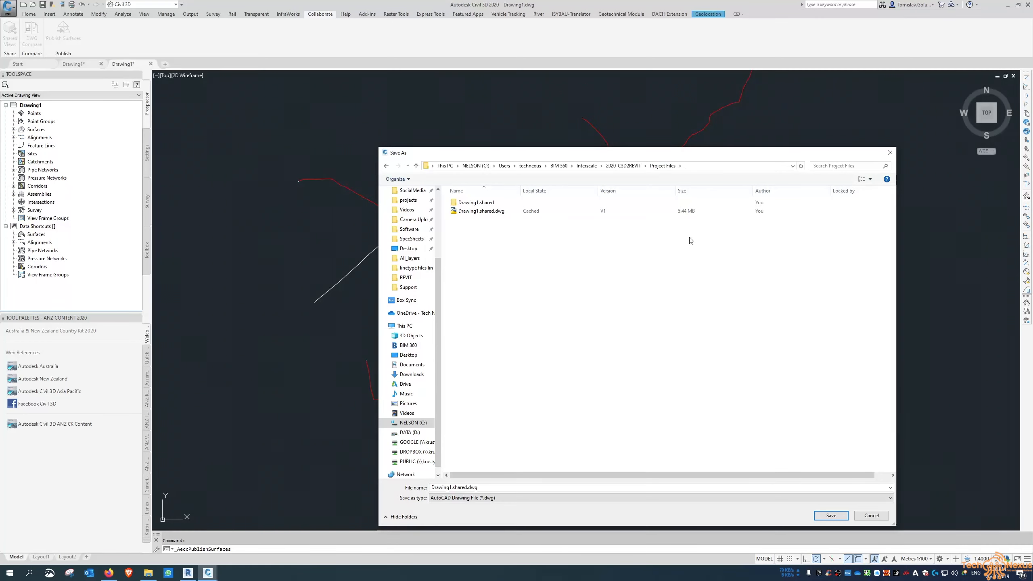
{"action": "left_click", "coordinate": [868, 516]}
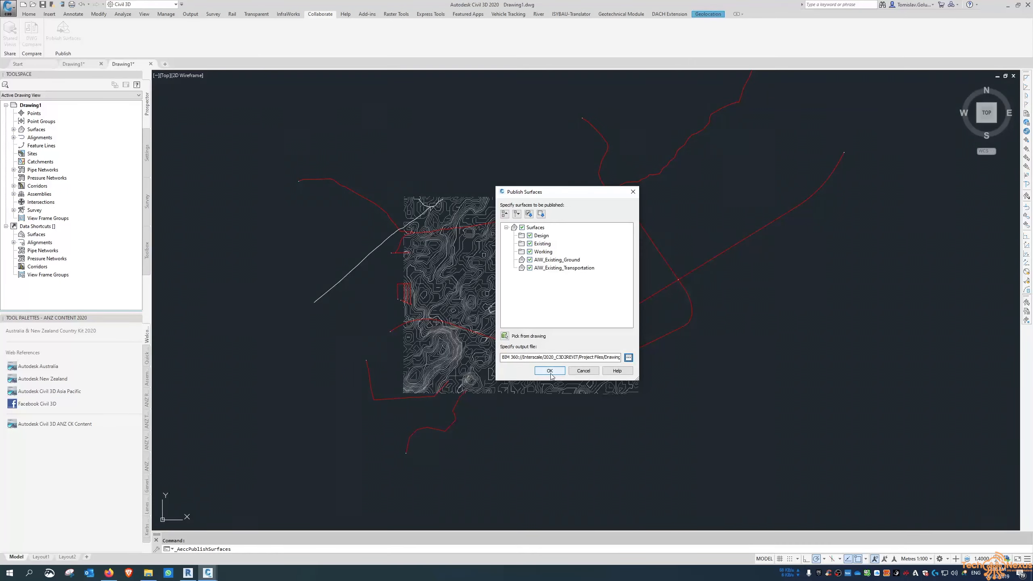
{"action": "left_click_drag", "start_coordinate": [565, 206], "coordinate": [510, 203]}
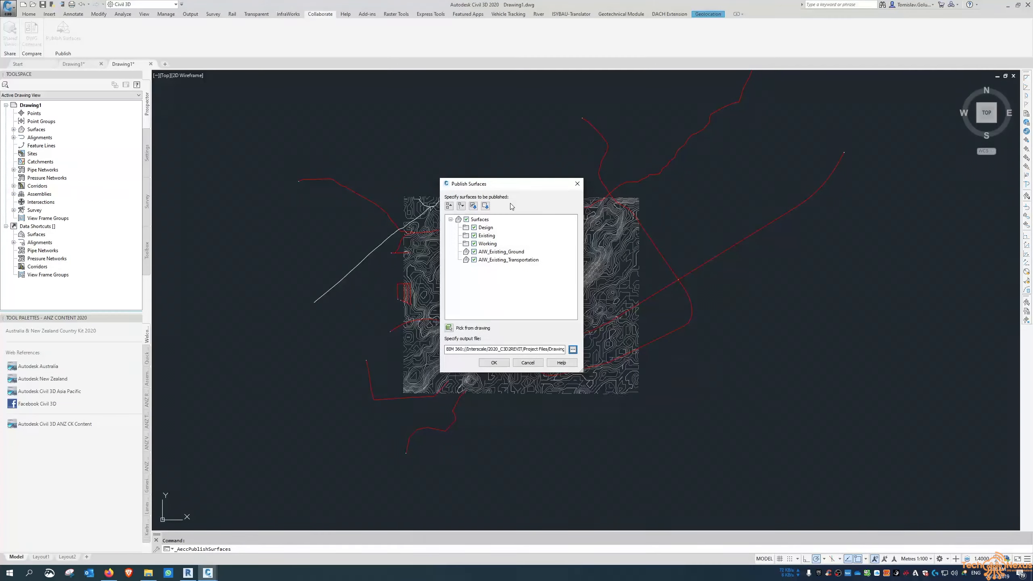
{"action": "left_click", "coordinate": [527, 363]}
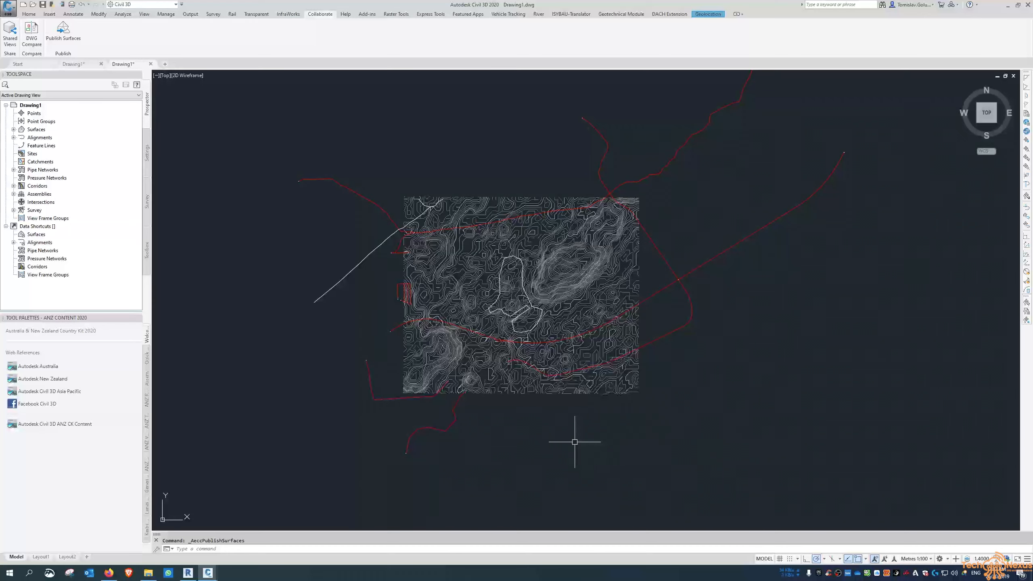
Switch to BIM 360 Document Management in the browser and inspect the 3D view of Drawing1.shared.dwg
{"action": "left_click", "coordinate": [109, 573]}
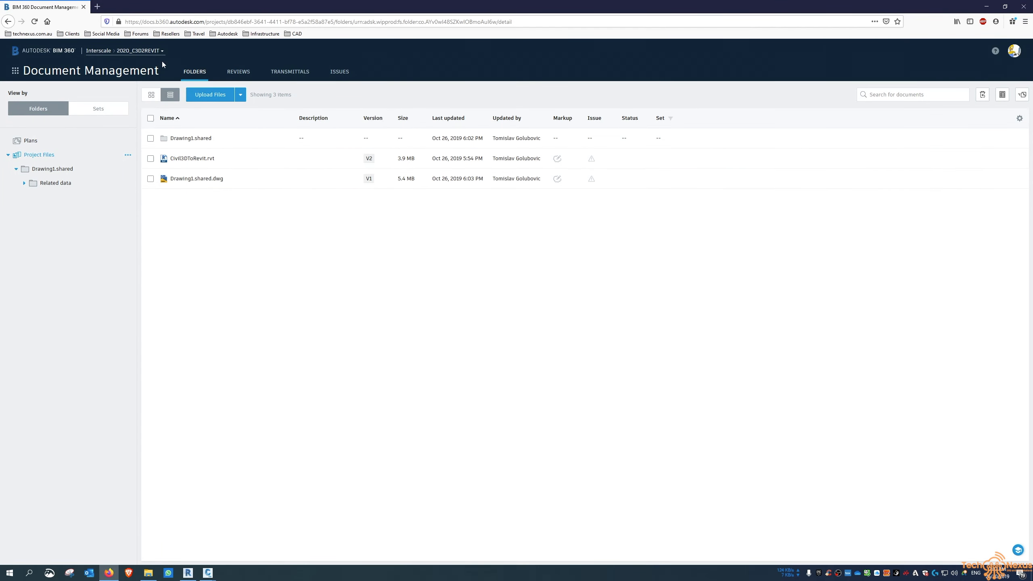
{"action": "left_click", "coordinate": [204, 179]}
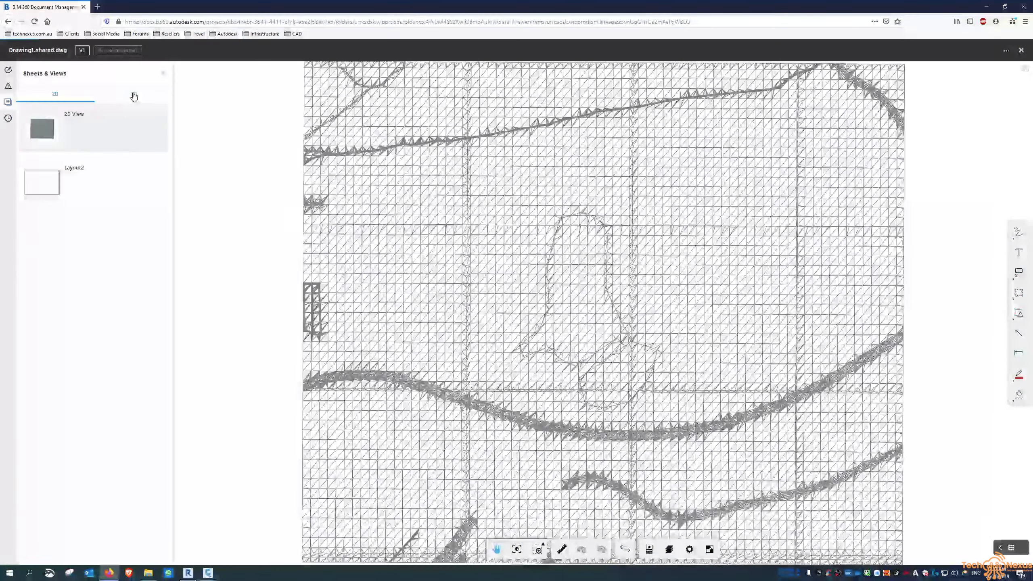
{"action": "left_click", "coordinate": [134, 96]}
{"action": "left_click", "coordinate": [73, 133]}
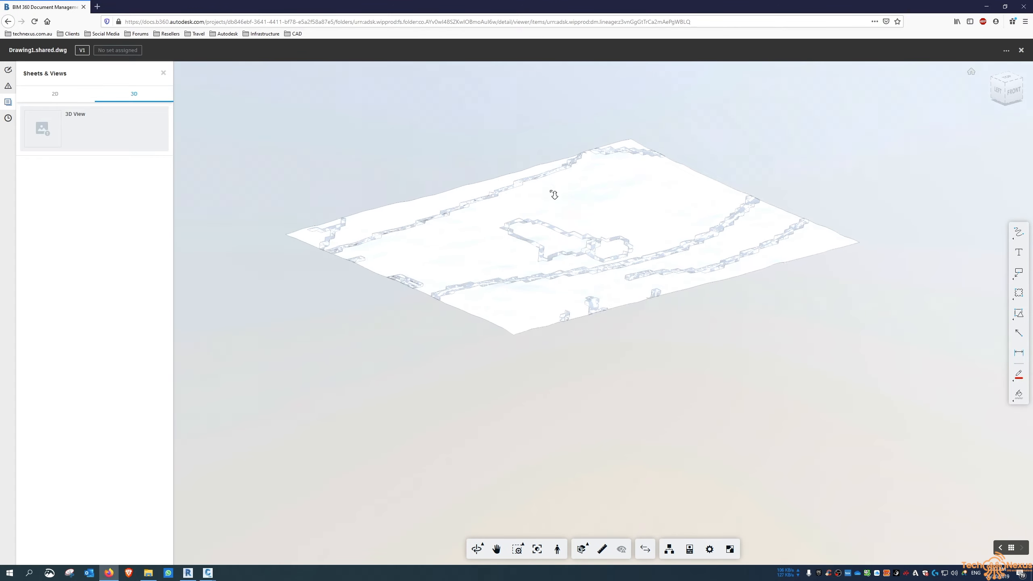
{"action": "scroll", "coordinate": [554, 195], "scroll_direction": "up", "scroll_amount": 3}
{"action": "scroll", "coordinate": [573, 244], "scroll_direction": "down", "scroll_amount": 3}
{"action": "mouse_move", "coordinate": [631, 228]}
{"action": "left_mouse_down"}
{"action": "mouse_move", "coordinate": [568, 295]}
{"action": "mouse_move", "coordinate": [592, 275]}
{"action": "mouse_move", "coordinate": [705, 235]}
{"action": "mouse_move", "coordinate": [651, 235]}
{"action": "mouse_move", "coordinate": [597, 293]}
{"action": "mouse_move", "coordinate": [563, 279]}
{"action": "mouse_move", "coordinate": [675, 240]}
{"action": "mouse_move", "coordinate": [928, 98]}
{"action": "left_mouse_up"}
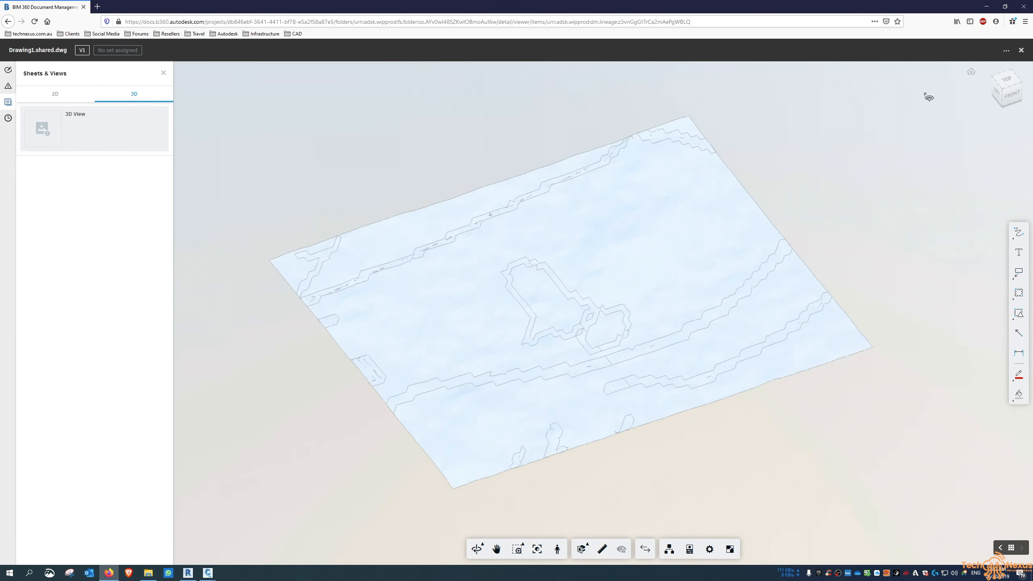
{"action": "left_click", "coordinate": [1021, 51]}
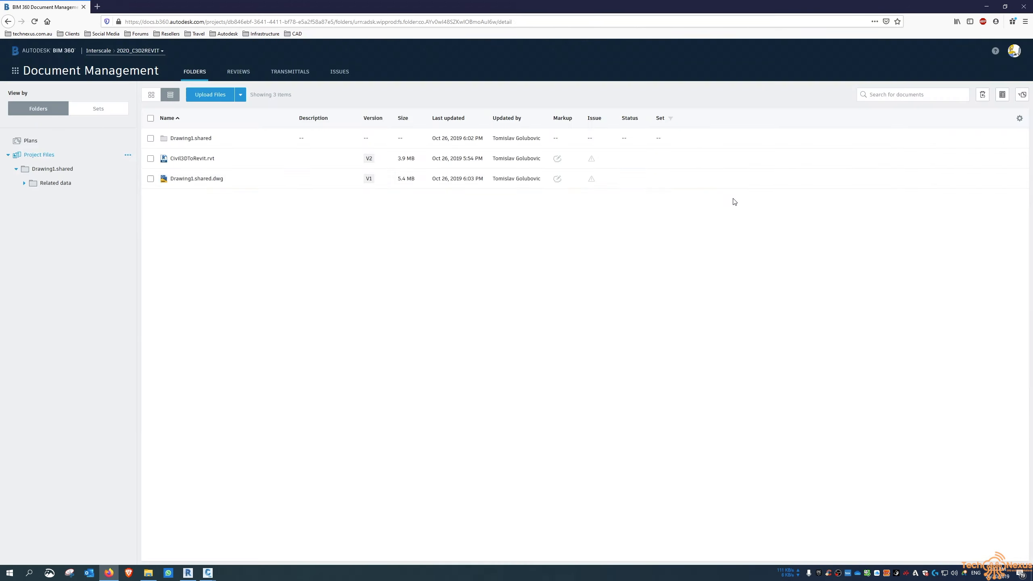
Switch to Revit and link the Drawing1 topography from the 2020_C3D2REVIT Project Files folder, without saving the project
{"action": "left_click", "coordinate": [188, 573]}
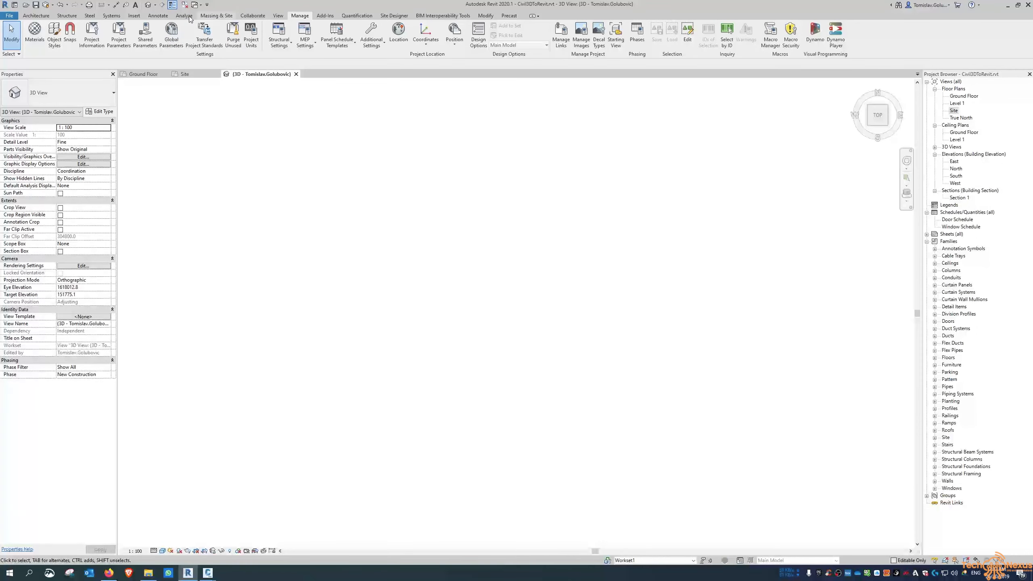
{"action": "left_click", "coordinate": [134, 16]}
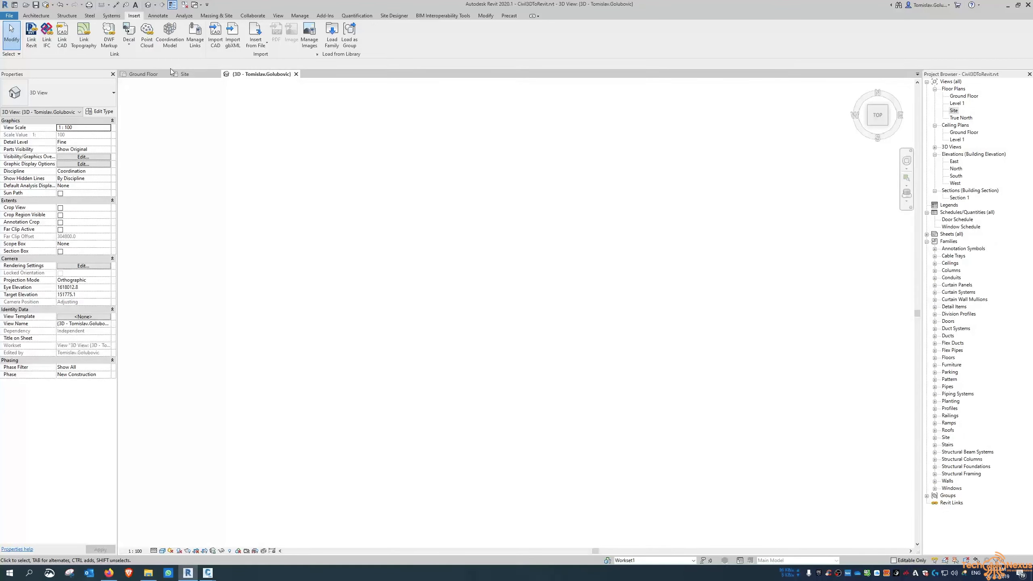
{"action": "left_click", "coordinate": [84, 37]}
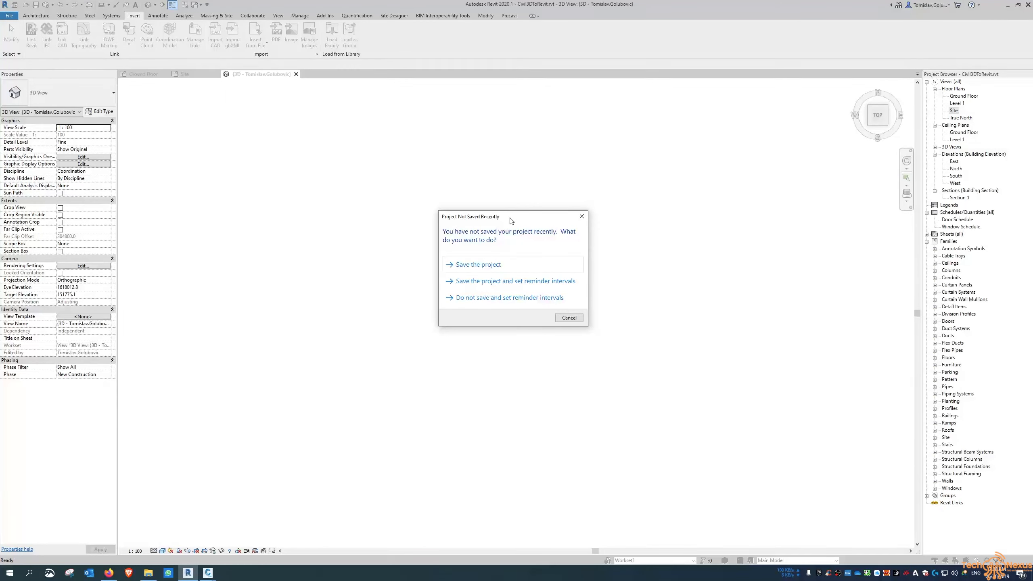
{"action": "left_click_drag", "start_coordinate": [510, 219], "coordinate": [484, 198]}
{"action": "left_click", "coordinate": [552, 298]}
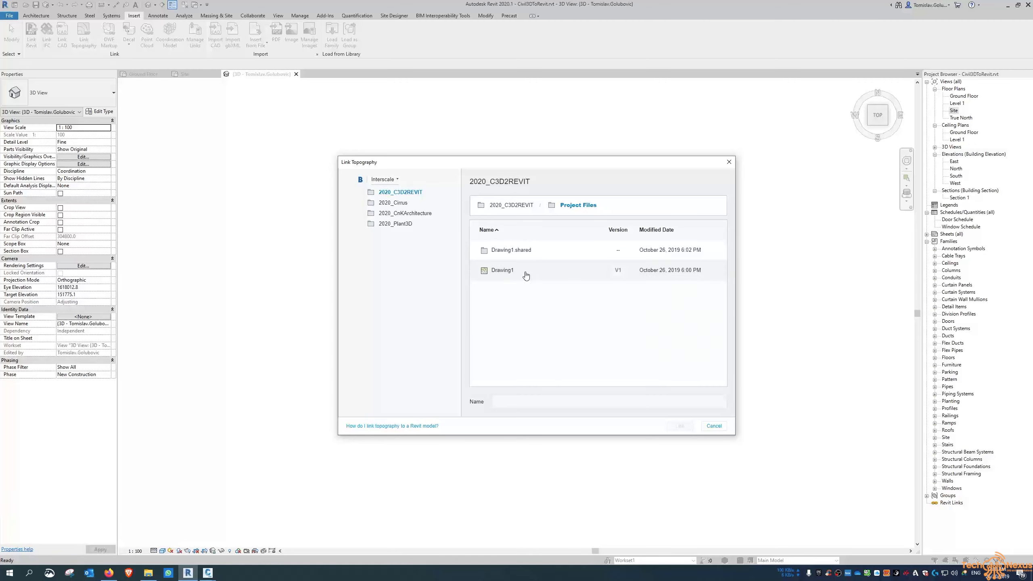
{"action": "left_click", "coordinate": [503, 275]}
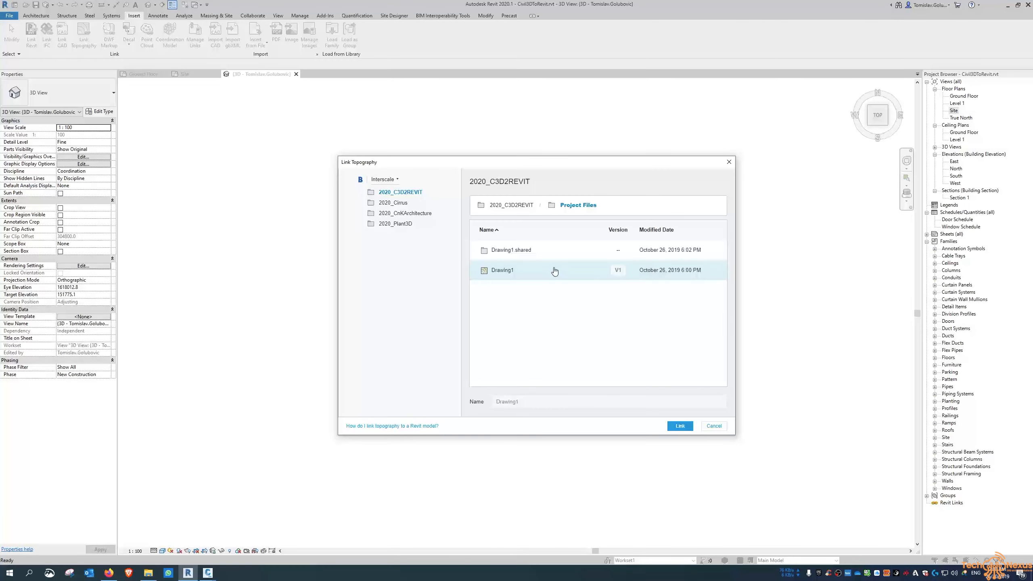
{"action": "left_click", "coordinate": [677, 427]}
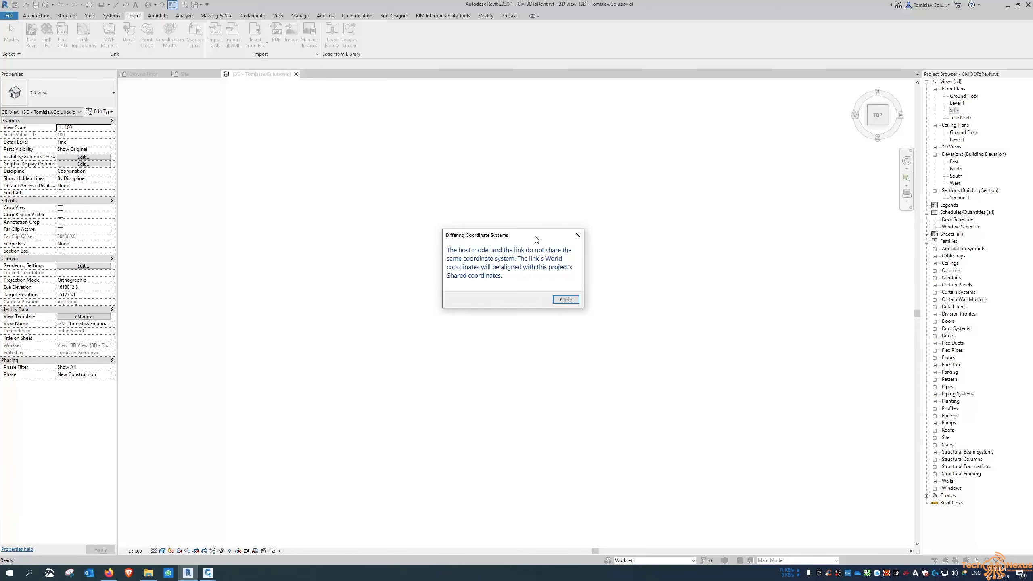
{"action": "left_click_drag", "start_coordinate": [535, 237], "coordinate": [554, 236]}
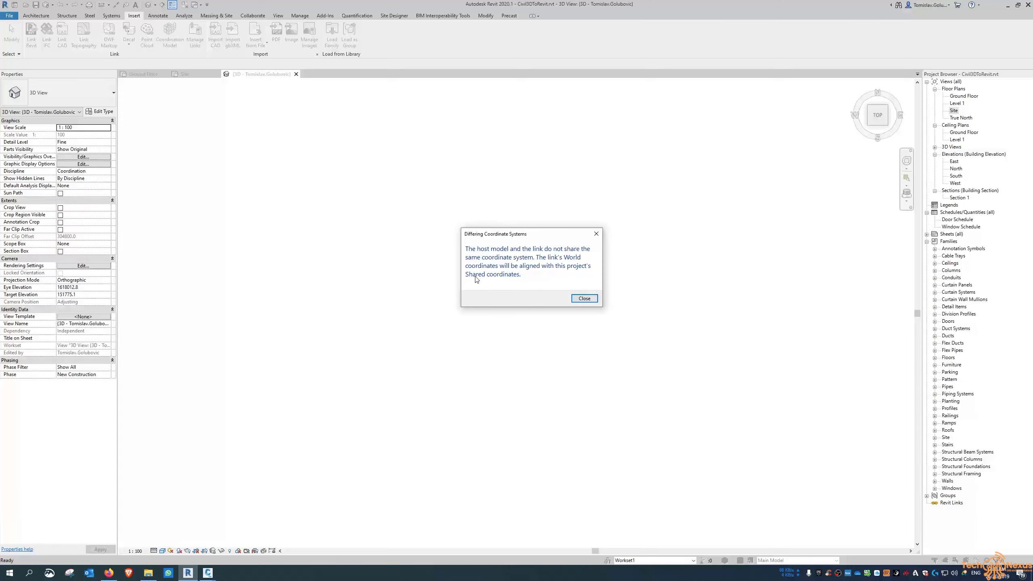
{"action": "left_click", "coordinate": [585, 297]}
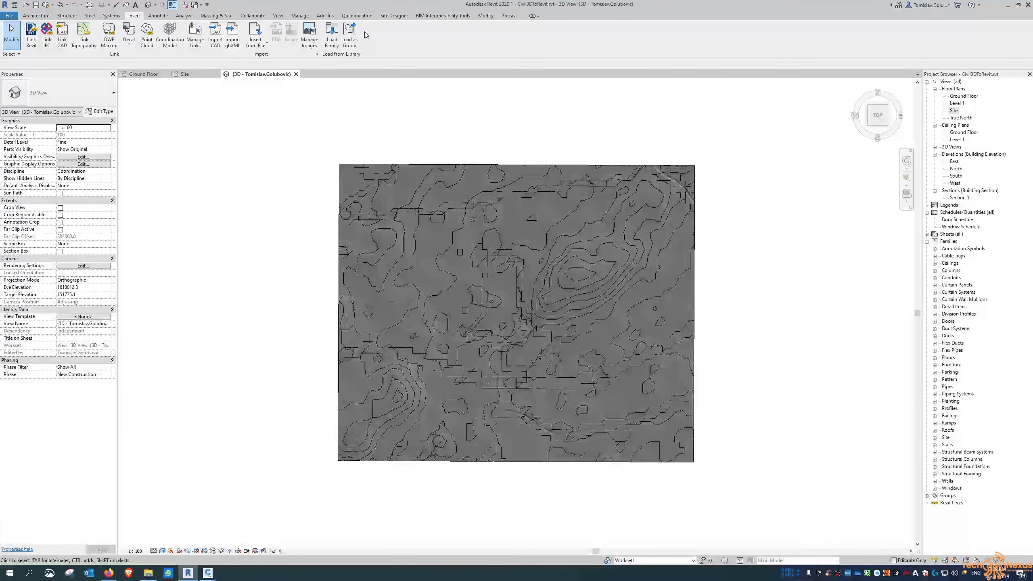
Create a rectangular building pad of about 29,100 m² on the linked topography, over the southern slope of the central hill
{"action": "left_click", "coordinate": [872, 125]}
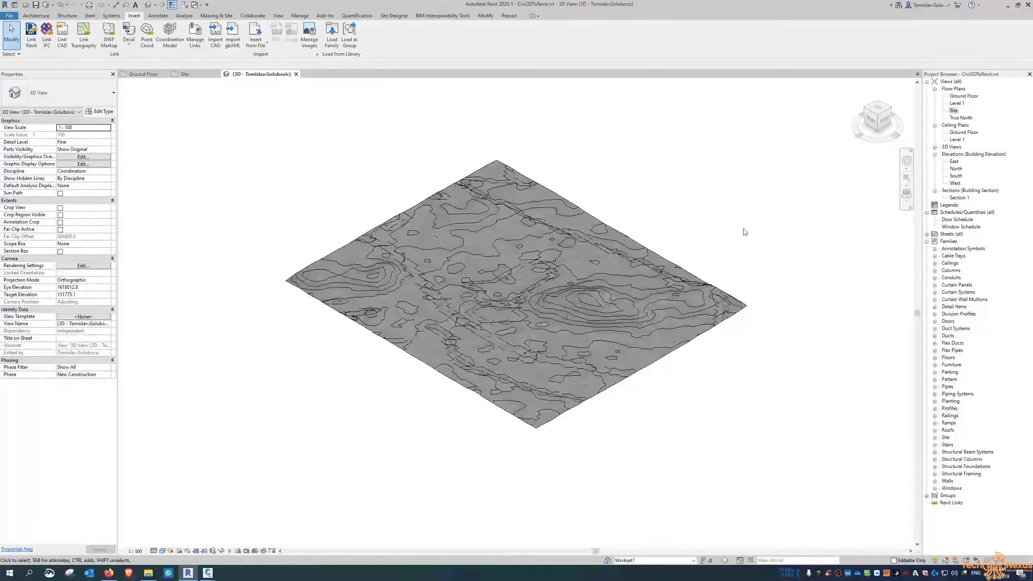
{"action": "scroll", "coordinate": [567, 304], "scroll_direction": "up", "scroll_amount": 5}
{"action": "middle_click_drag", "start_coordinate": [563, 294], "coordinate": [687, 349], "text": "shift"}
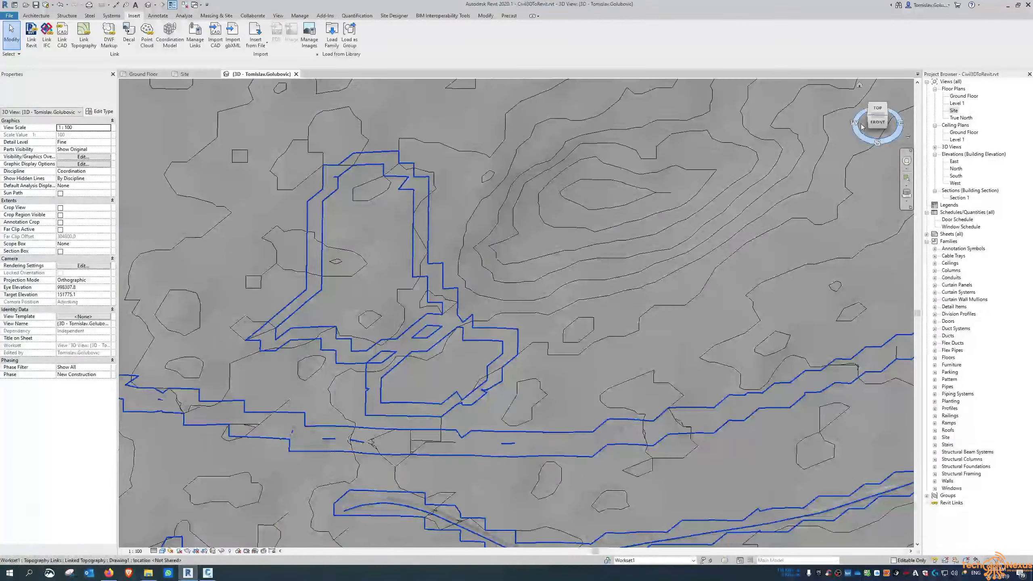
{"action": "left_click", "coordinate": [877, 109]}
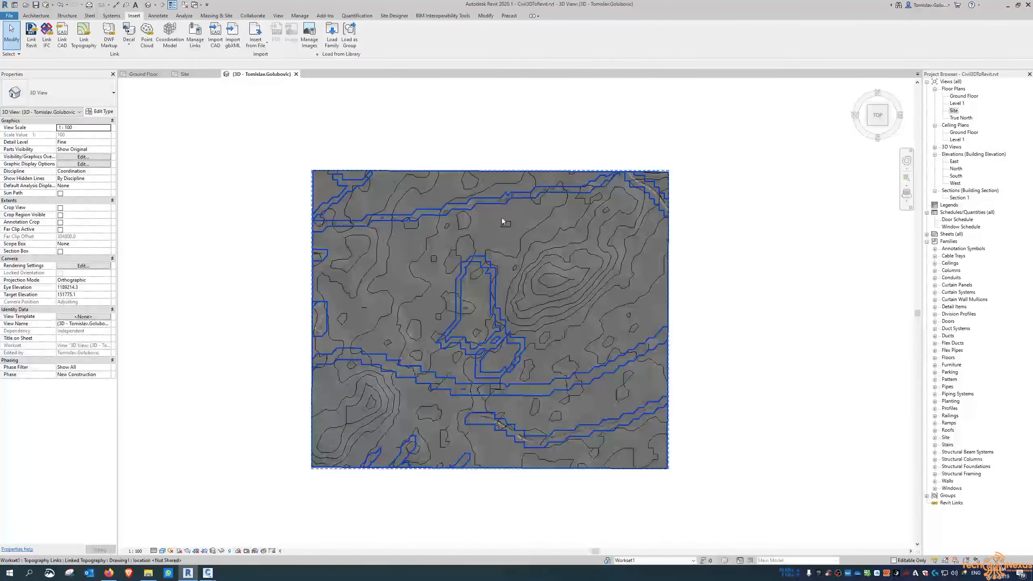
{"action": "scroll", "coordinate": [535, 281], "scroll_direction": "up", "scroll_amount": 4}
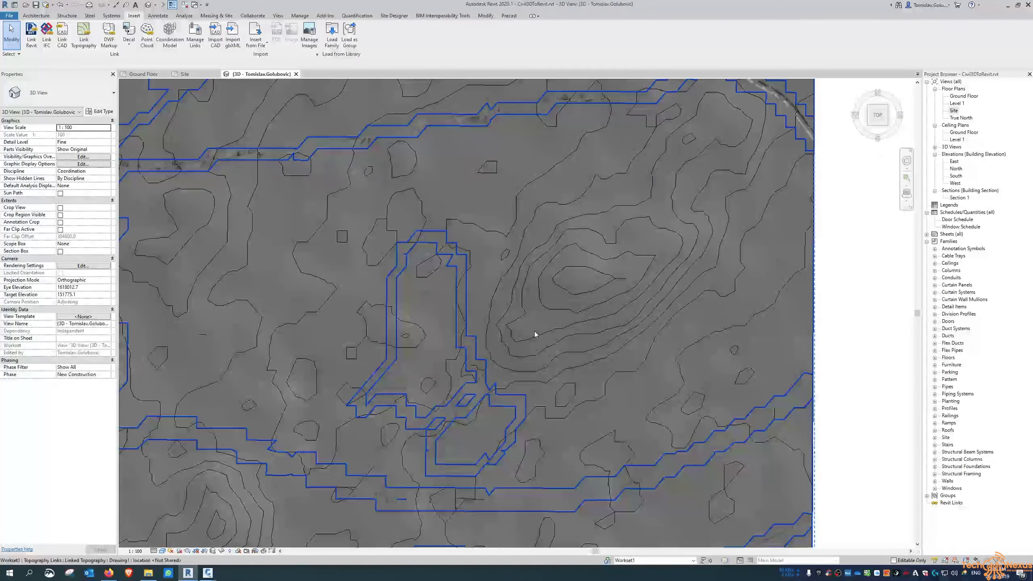
{"action": "scroll", "coordinate": [598, 281], "scroll_direction": "up", "scroll_amount": 3}
{"action": "left_click", "coordinate": [215, 15]}
{"action": "left_click", "coordinate": [278, 34]}
{"action": "left_click", "coordinate": [396, 26]}
{"action": "left_click", "coordinate": [521, 262]}
{"action": "left_click", "coordinate": [635, 409]}
{"action": "left_click", "coordinate": [328, 42]}
Set the building pad's height offset from the Ground Floor level to 281000
{"action": "left_click", "coordinate": [83, 134]}
{"action": "type", "text": "281000"}
{"action": "key", "text": "Return"}
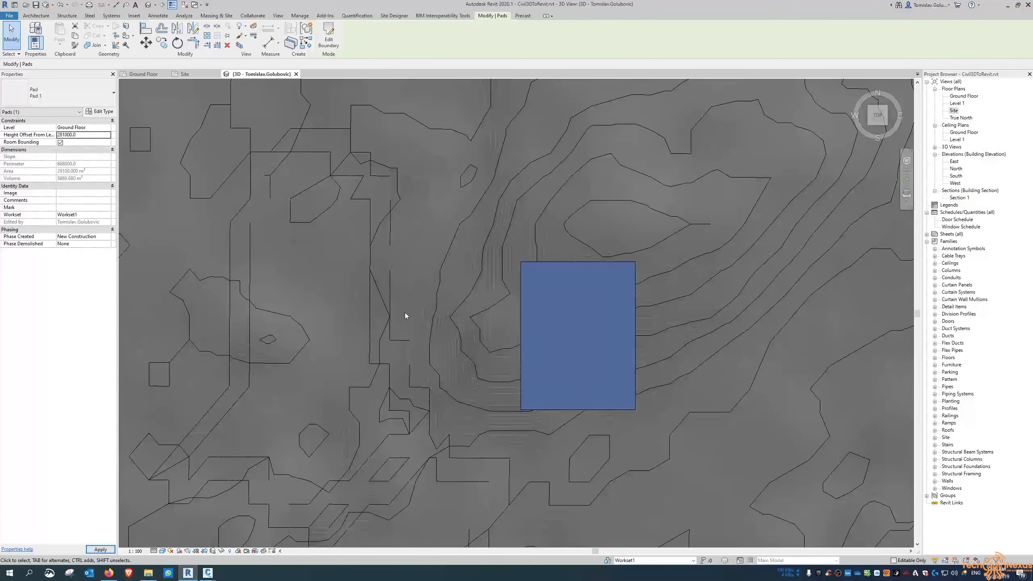
Deselect the building pad, examine how it cuts into the hillside from isometric and orbited 3D views, and return to the top view
{"action": "scroll", "coordinate": [511, 316], "scroll_direction": "down", "scroll_amount": 6}
{"action": "left_click", "coordinate": [682, 293]}
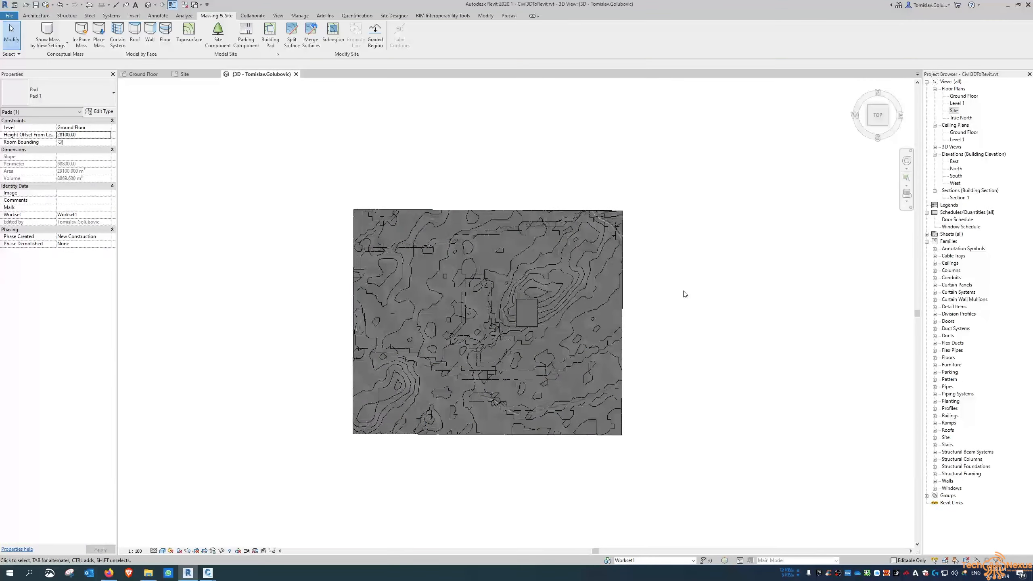
{"action": "left_click", "coordinate": [881, 132]}
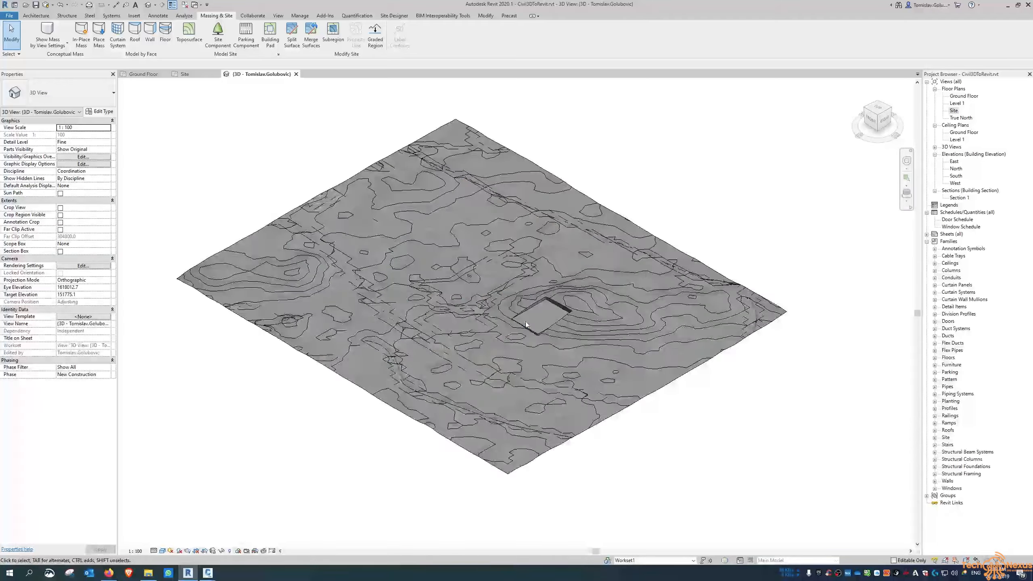
{"action": "scroll", "coordinate": [525, 322], "scroll_direction": "up", "scroll_amount": 4}
{"action": "middle_click_drag", "start_coordinate": [714, 306], "coordinate": [581, 300]}
{"action": "scroll", "coordinate": [581, 297], "scroll_direction": "up", "scroll_amount": 4}
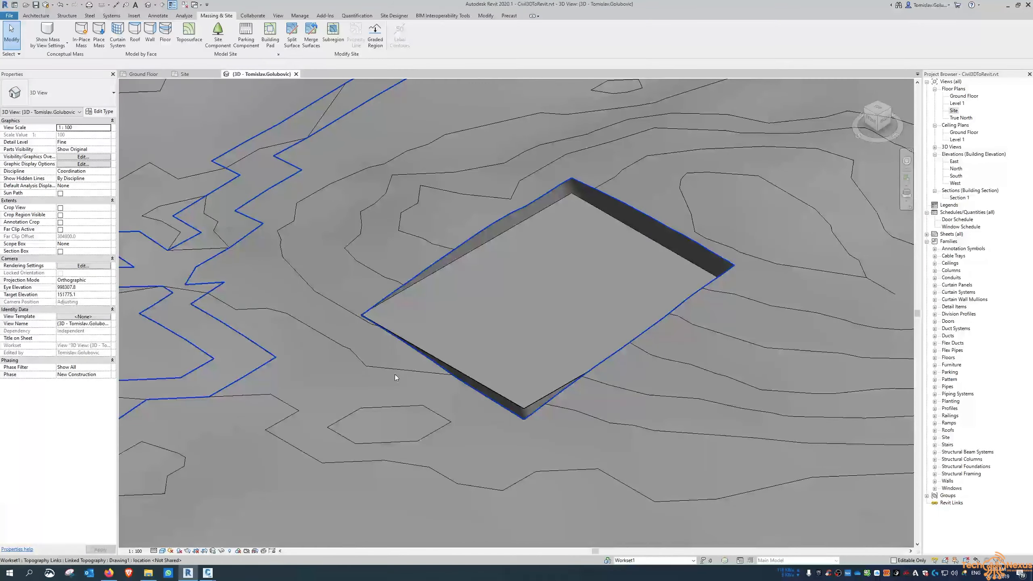
{"action": "middle_click_drag", "start_coordinate": [492, 306], "coordinate": [589, 159], "text": "shift"}
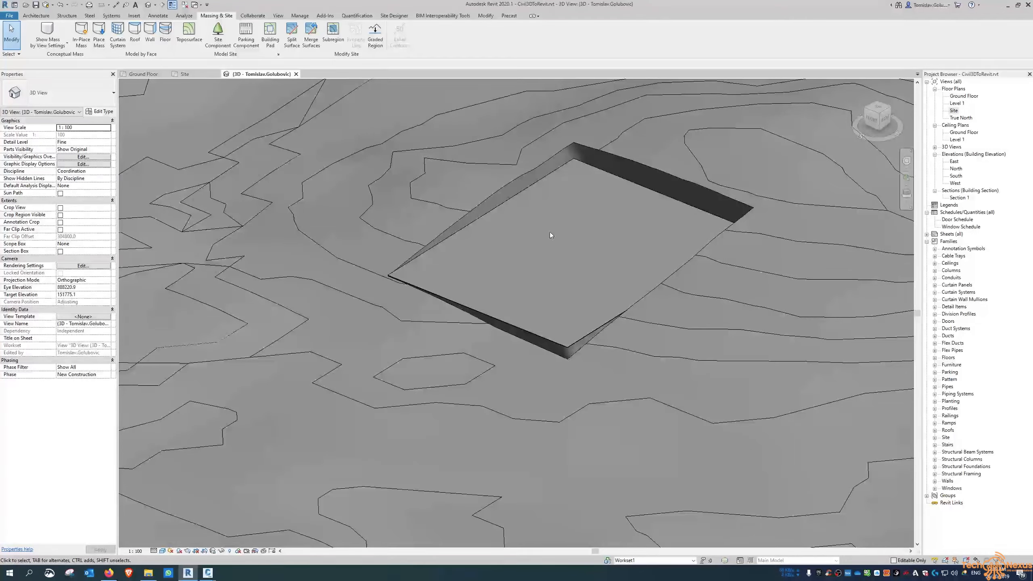
{"action": "scroll", "coordinate": [549, 235], "scroll_direction": "down", "scroll_amount": 6}
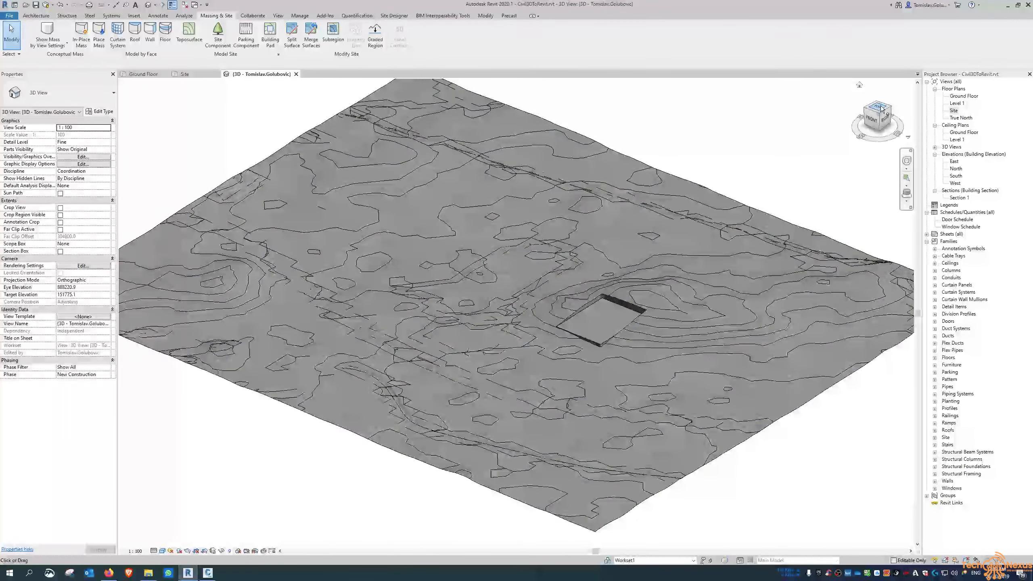
{"action": "left_click", "coordinate": [876, 108]}
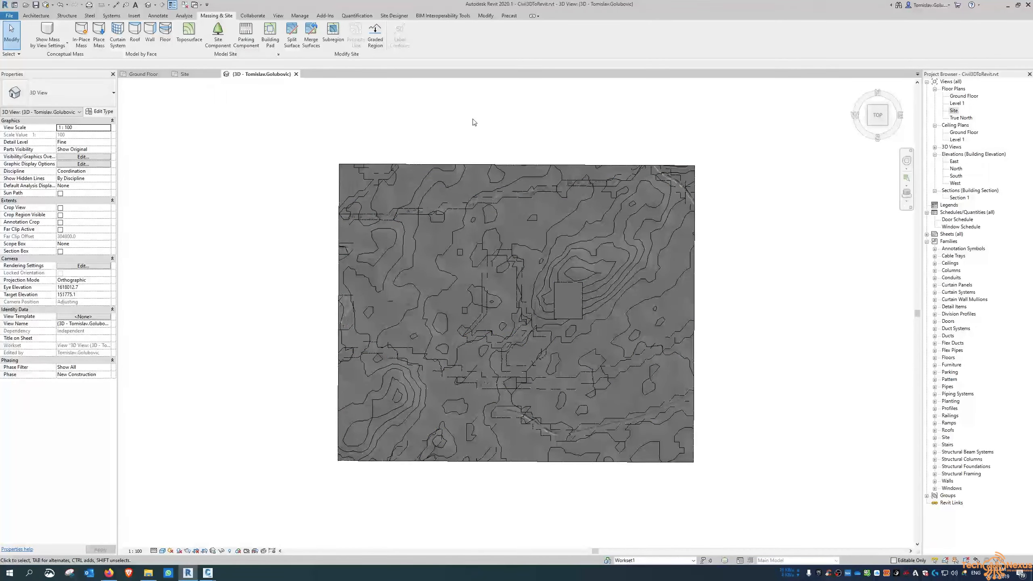
Switch to the browser to check Drawing1.shared.dwg in the BIM 360 Project Files folder, and return to Revit
{"action": "left_click", "coordinate": [134, 16]}
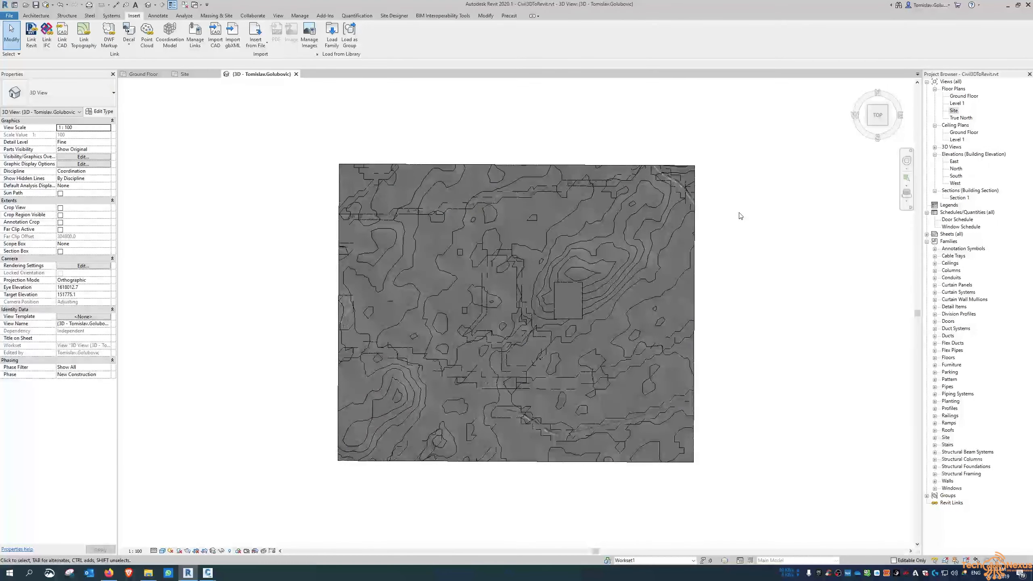
{"action": "left_click", "coordinate": [108, 572]}
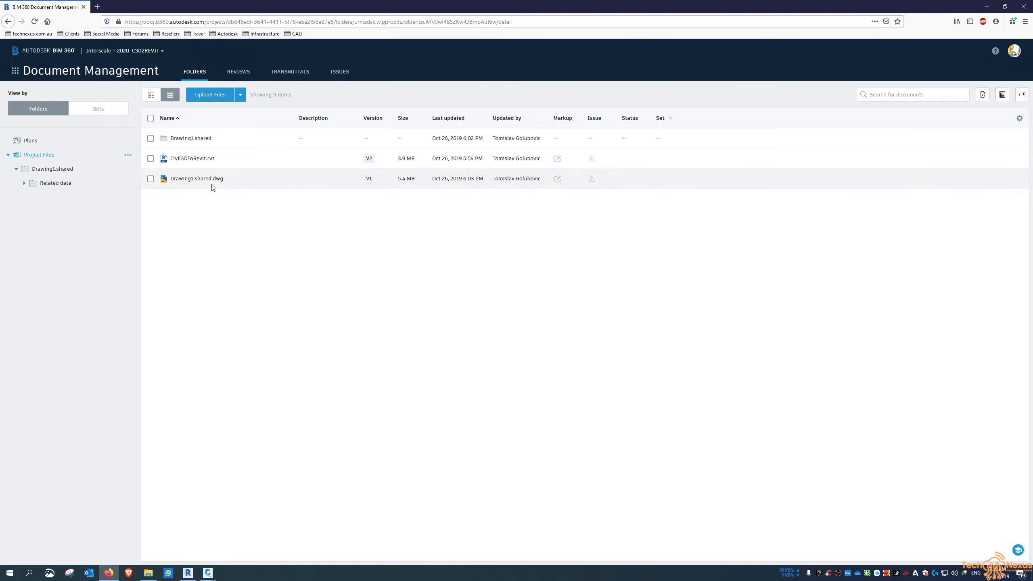
{"action": "left_click", "coordinate": [985, 6]}
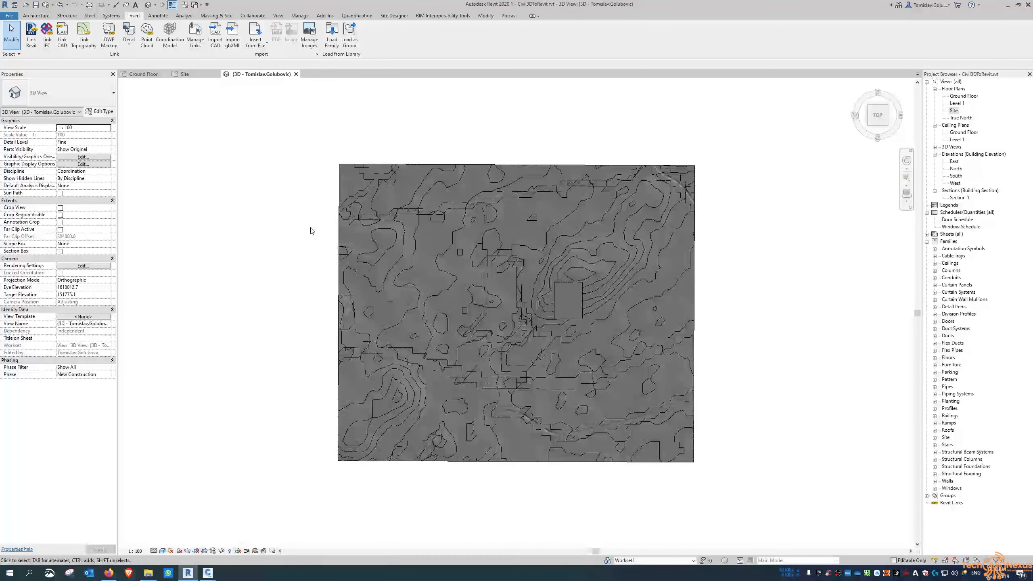
Inspect the linked topography and its building pad from above and from another isometric corner, ending in the top view
{"action": "mouse_move", "coordinate": [879, 118]}
{"action": "scroll", "coordinate": [569, 301], "scroll_direction": "up", "scroll_amount": 5}
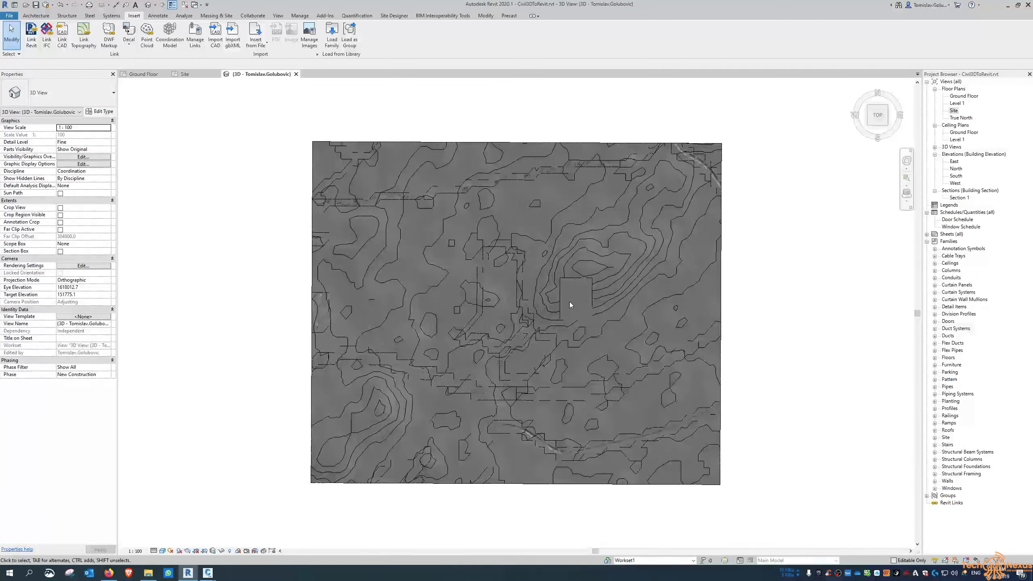
{"action": "scroll", "coordinate": [569, 285], "scroll_direction": "down", "scroll_amount": 5}
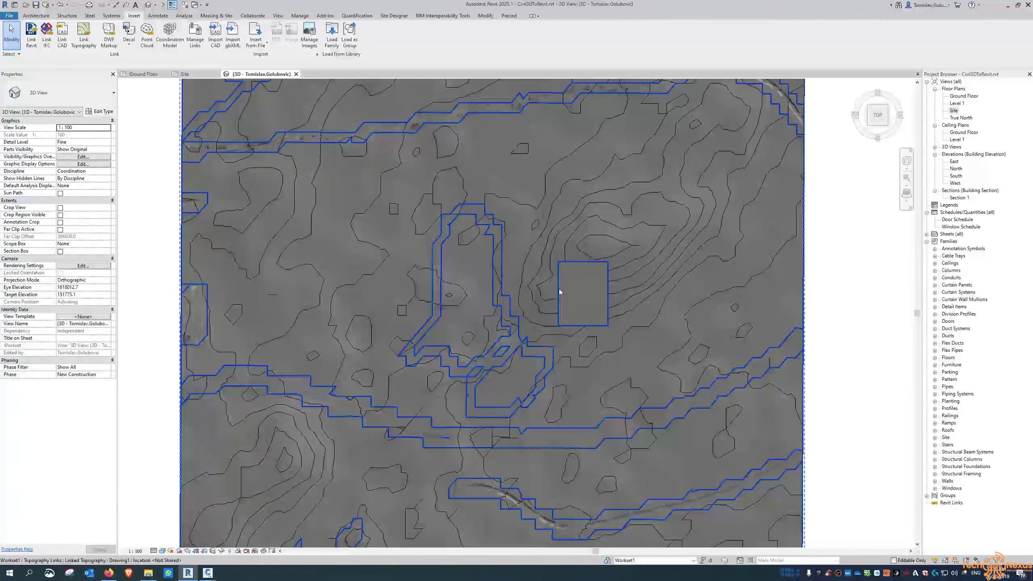
{"action": "left_click_drag", "start_coordinate": [877, 131], "coordinate": [865, 114]}
{"action": "left_click", "coordinate": [865, 114]}
{"action": "left_click", "coordinate": [482, 280]}
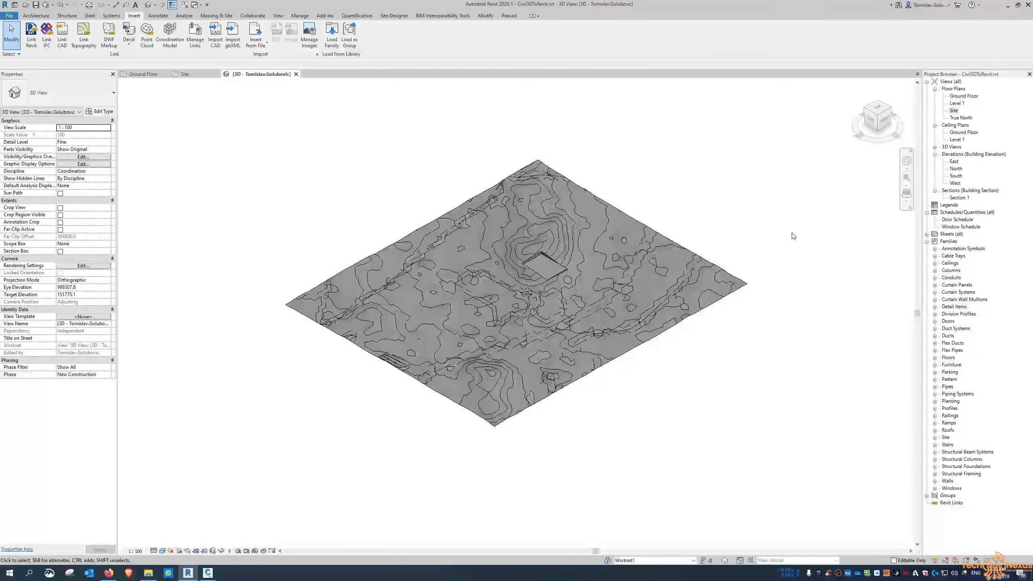
{"action": "left_click", "coordinate": [877, 109]}
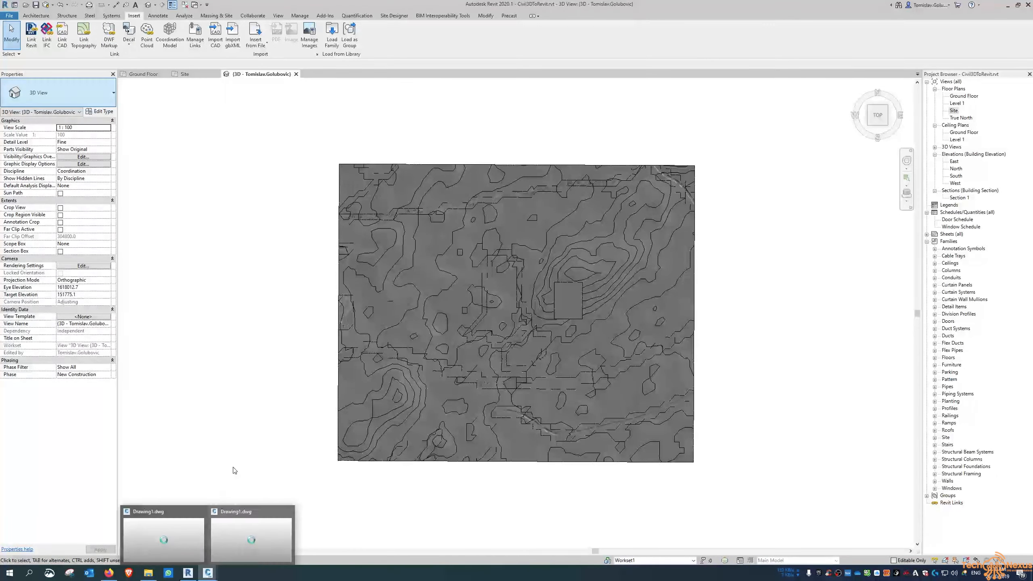
Review the source Drawing1.dwg in Civil 3D and the published files in BIM 360, and switch back to Revit
{"action": "left_click", "coordinate": [254, 528]}
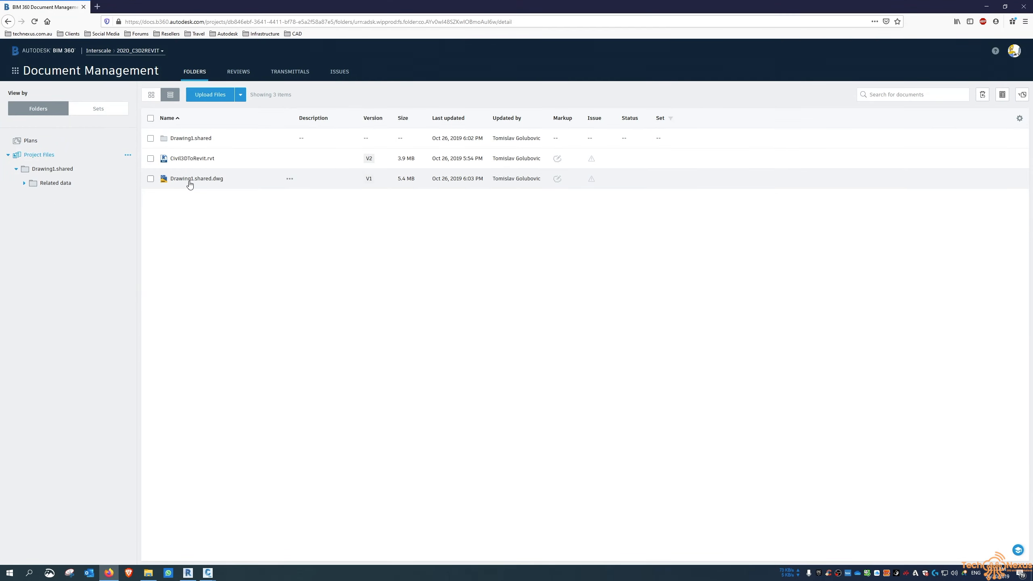
{"action": "left_click", "coordinate": [985, 6]}
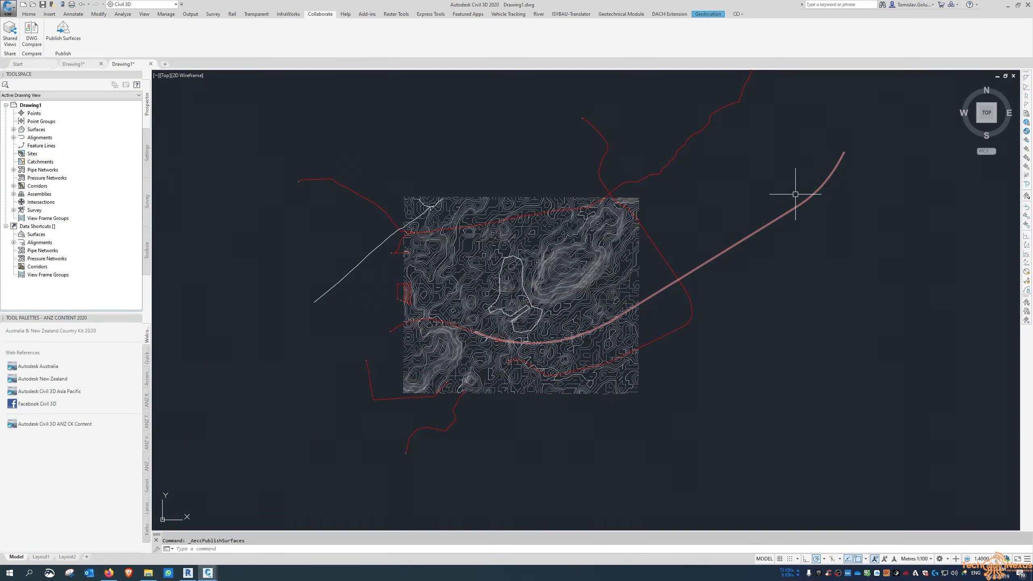
{"action": "left_click", "coordinate": [188, 572]}
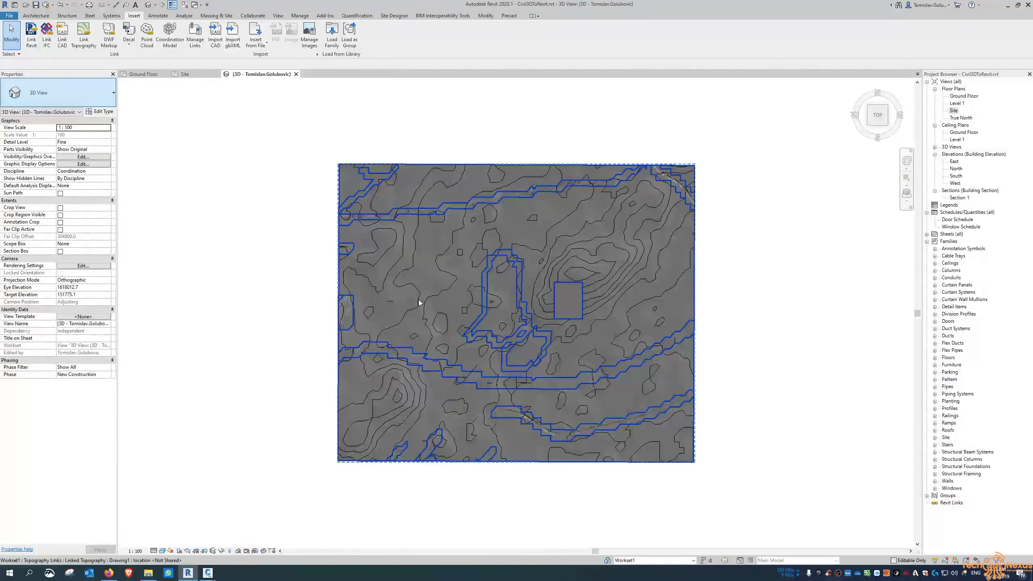